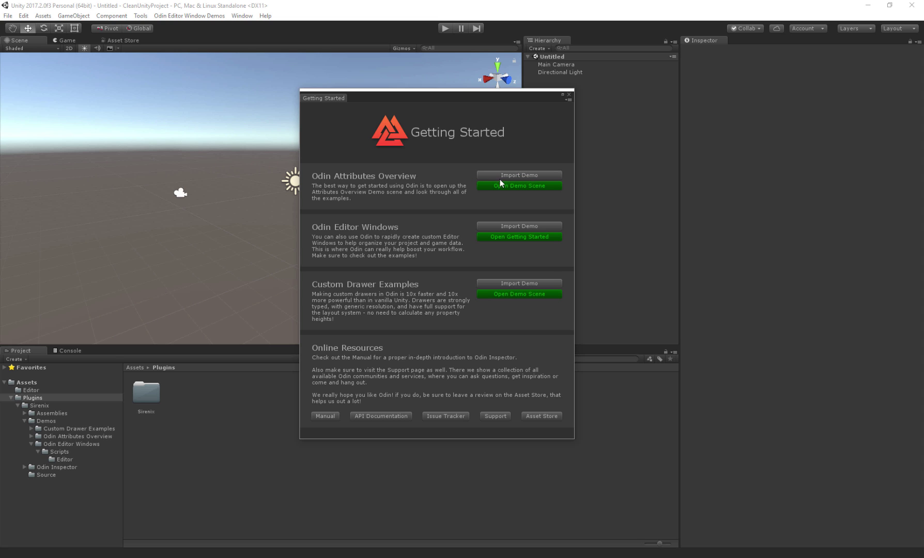
- Open the Odin Attributes Overview demo scene, move the Getting Started window aside and browse the scene's list of examples
{"action": "left_click", "coordinate": [515, 185]}
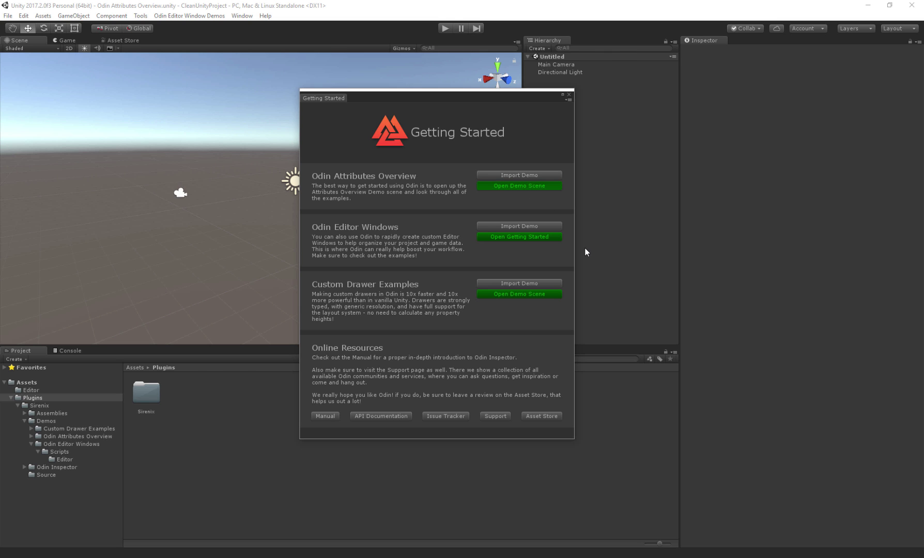
{"action": "left_click_drag", "start_coordinate": [512, 101], "coordinate": [385, 68]}
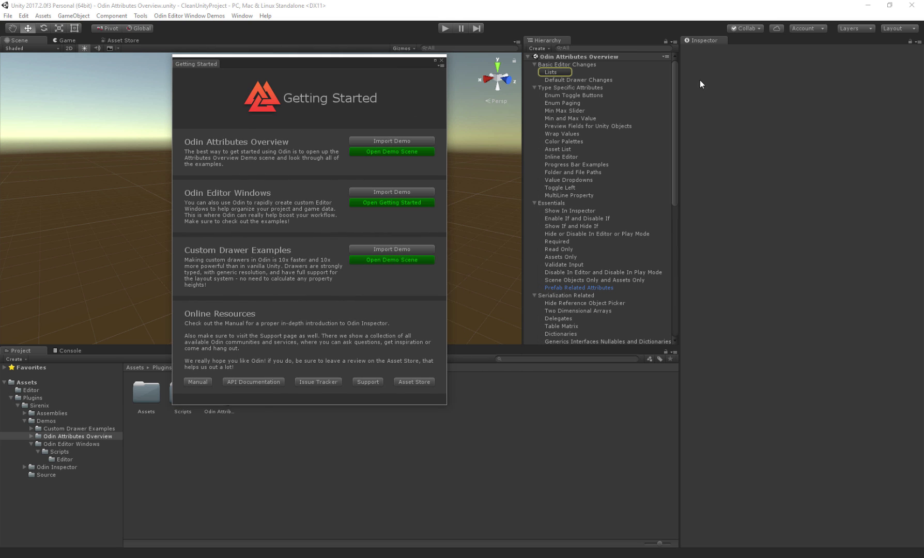
{"action": "left_click_drag", "start_coordinate": [675, 76], "coordinate": [678, 234]}
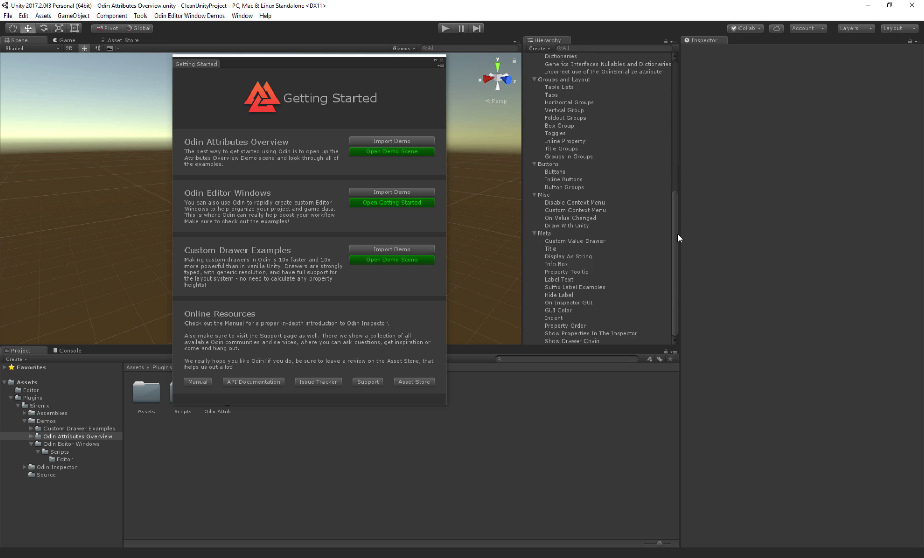
{"action": "left_click_drag", "start_coordinate": [673, 305], "coordinate": [580, 62]}
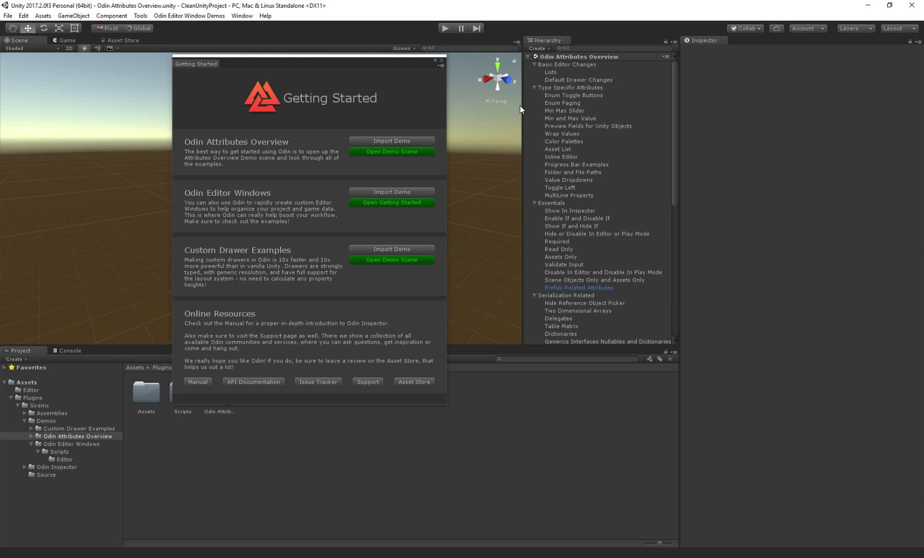
- Select the Enum Paging example, page its Some Enum Field forward and back, and view the field's available options
{"action": "left_click", "coordinate": [568, 103]}
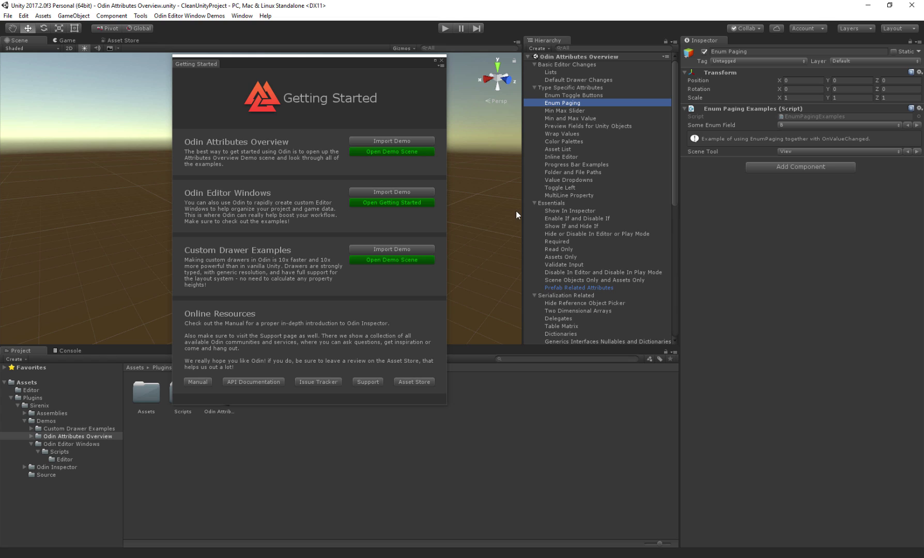
{"action": "left_click", "coordinate": [697, 125]}
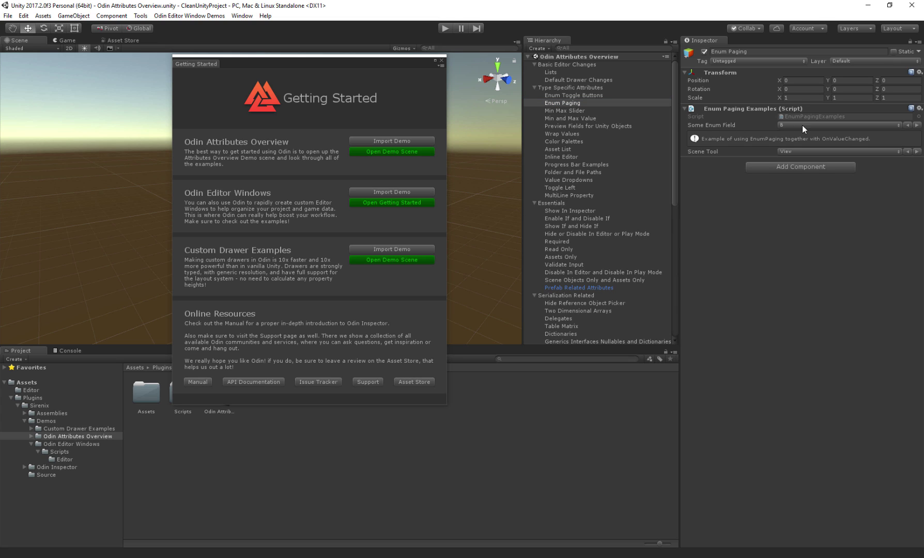
{"action": "left_click", "coordinate": [917, 126]}
{"action": "left_click", "coordinate": [907, 125]}
{"action": "left_click", "coordinate": [815, 125]}
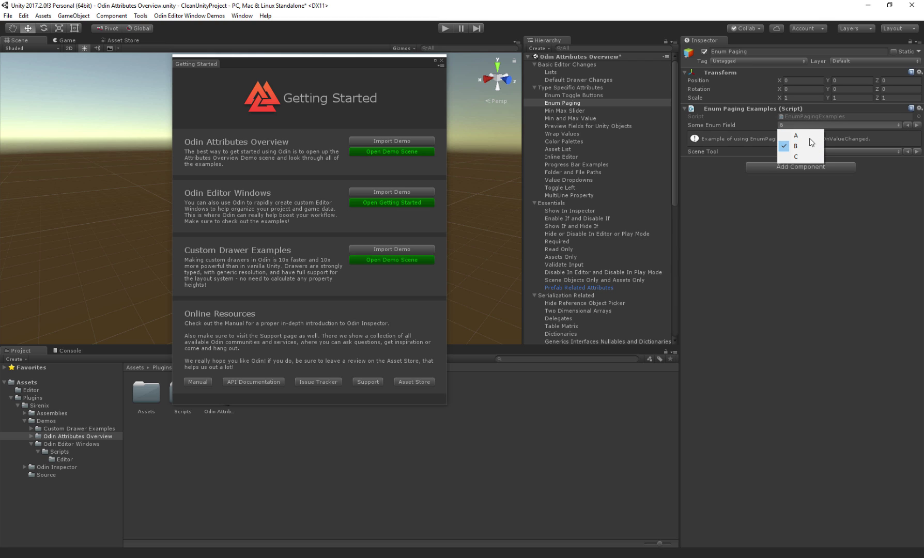
{"action": "left_click", "coordinate": [838, 283]}
- Cycle the Enum Paging example's Scene Tool value through its options, including Scale and Rect
{"action": "left_click", "coordinate": [881, 152]}
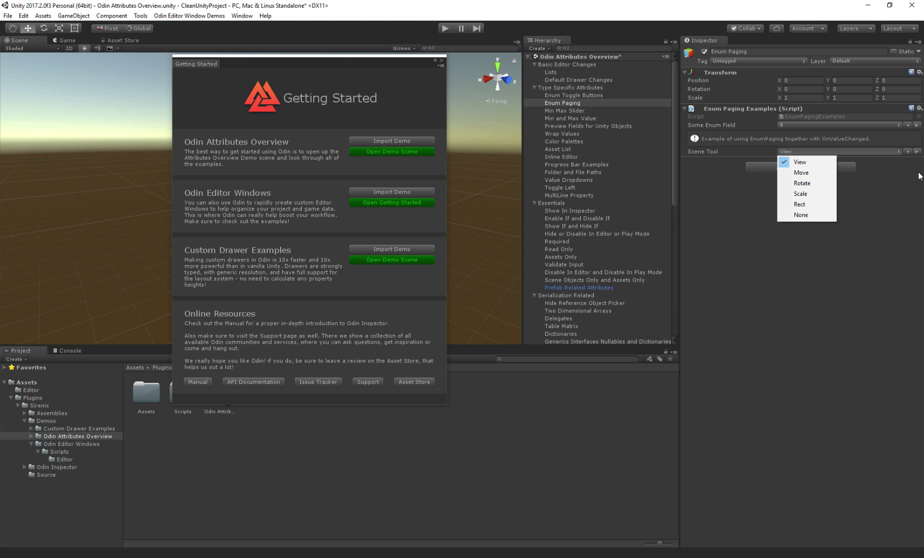
{"action": "left_click", "coordinate": [917, 153]}
{"action": "key", "text": "e"}
{"action": "key", "text": "r"}
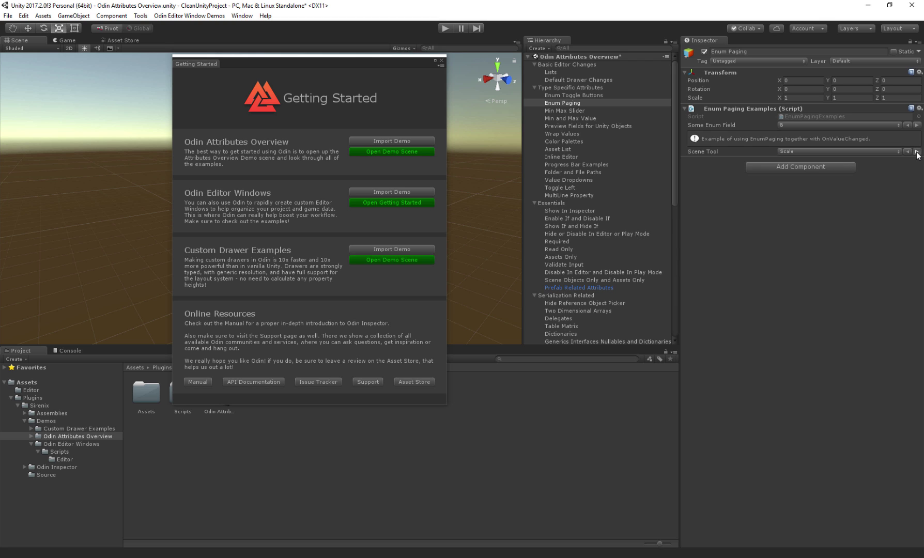
{"action": "key", "text": "t"}
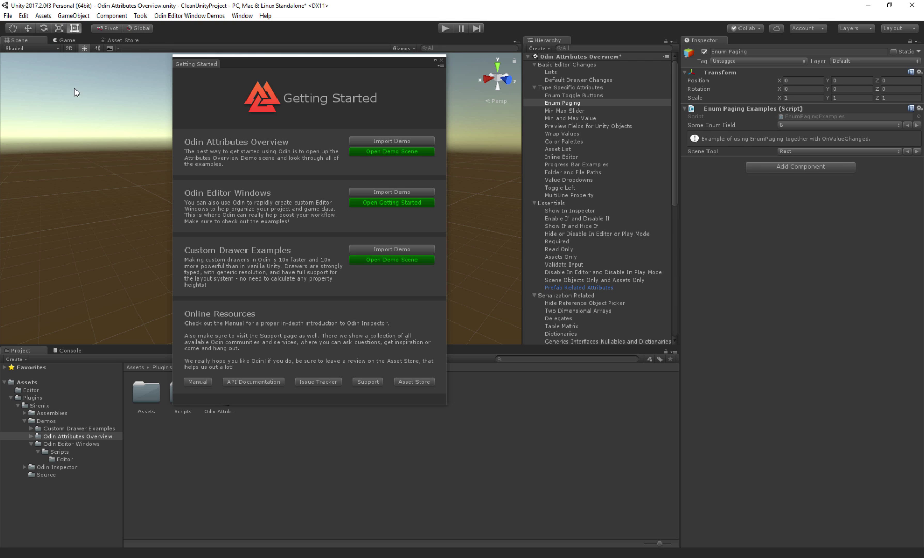
{"action": "right_click_drag", "start_coordinate": [97, 171], "coordinate": [99, 169]}
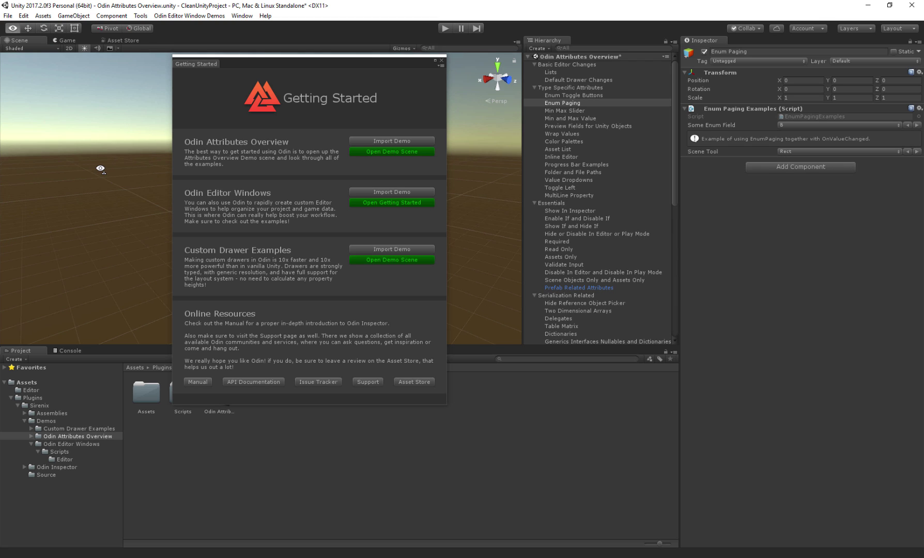
{"action": "left_click", "coordinate": [916, 152]}
{"action": "left_click", "coordinate": [916, 152]}
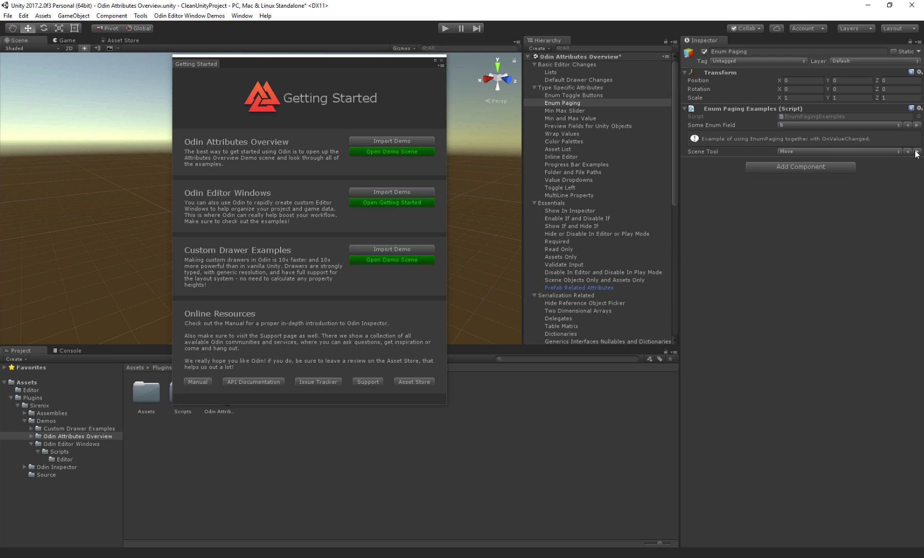
- Select the Preview Fields for Unity Objects example and open its script in Visual Studio to examine the PreviewField attribute
{"action": "left_click", "coordinate": [573, 126]}
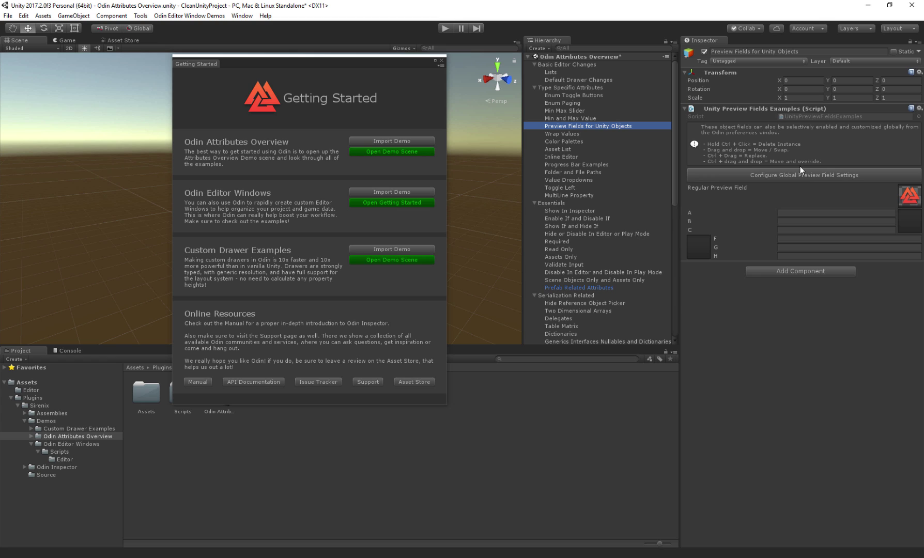
{"action": "mouse_move", "coordinate": [904, 221]}
{"action": "right_click", "coordinate": [770, 107]}
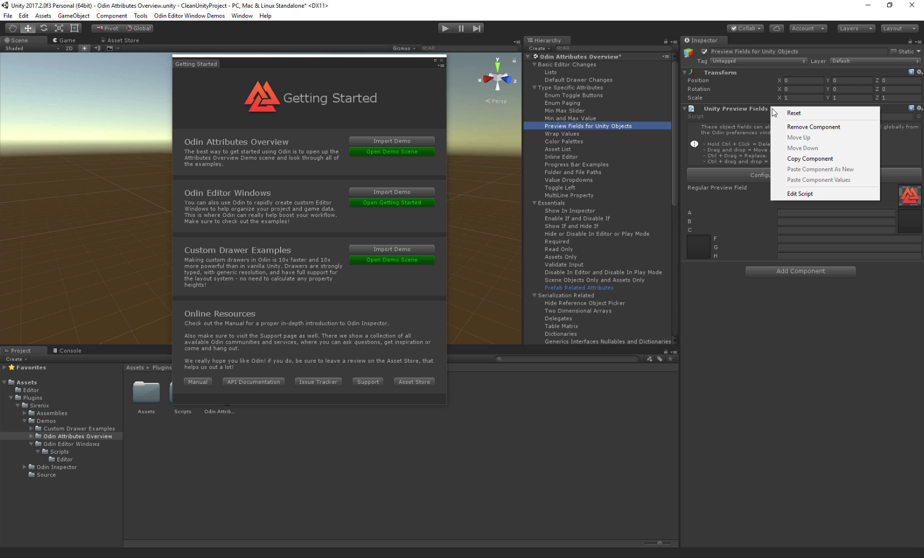
{"action": "left_click", "coordinate": [791, 192]}
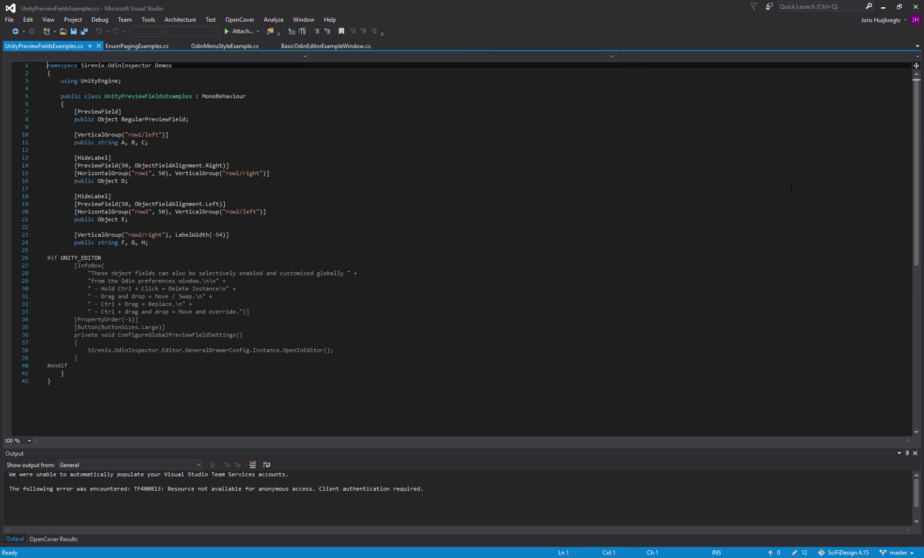
{"action": "double_click", "coordinate": [99, 112]}
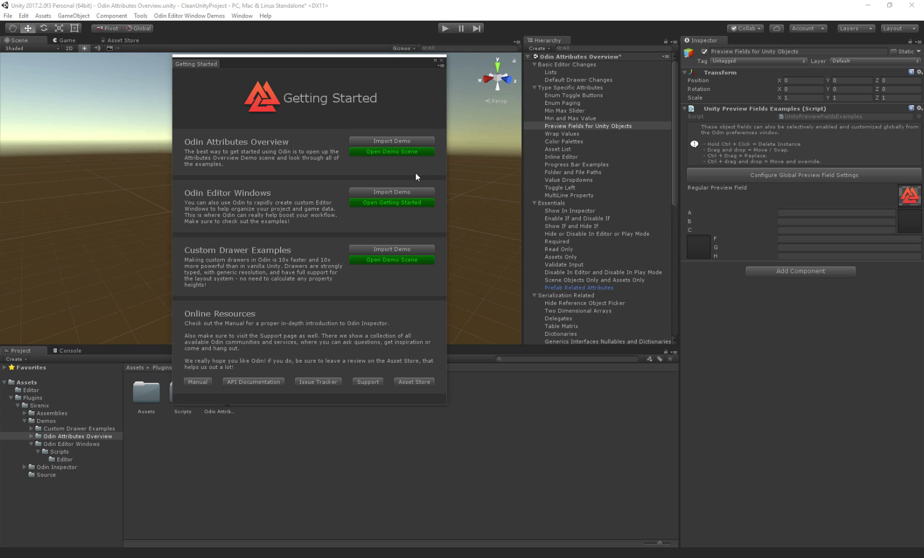
- In Unity, move the logo from the Regular Preview Field to the empty preview field beside A, B and C, and back
{"action": "mouse_move", "coordinate": [912, 199]}
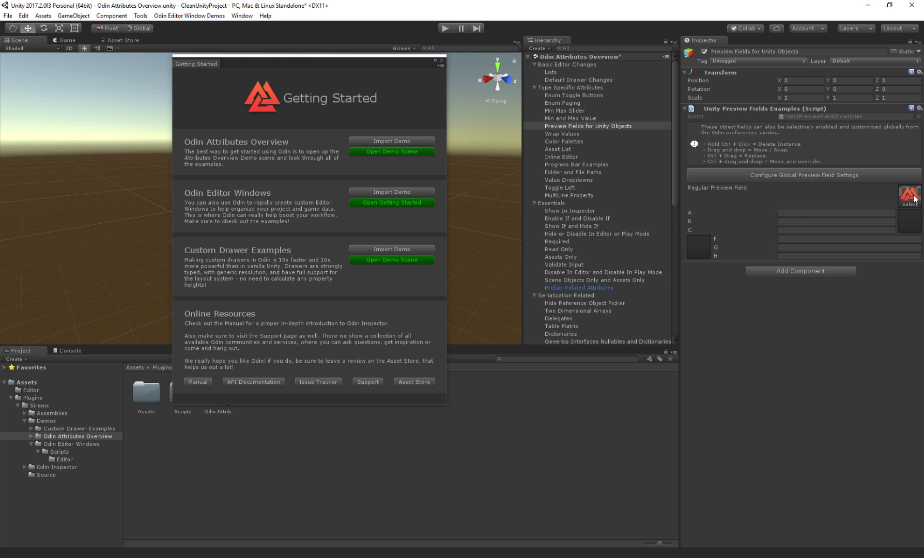
{"action": "left_click", "coordinate": [738, 185]}
{"action": "left_click_drag", "start_coordinate": [906, 189], "coordinate": [908, 219]}
{"action": "mouse_move", "coordinate": [909, 215]}
{"action": "left_mouse_down"}
{"action": "mouse_move", "coordinate": [698, 251]}
{"action": "mouse_move", "coordinate": [907, 196]}
{"action": "left_mouse_up"}
- Open the Odin Editor Windows getting started page from the Getting Started window and reposition it
{"action": "left_click_drag", "start_coordinate": [279, 67], "coordinate": [442, 94]}
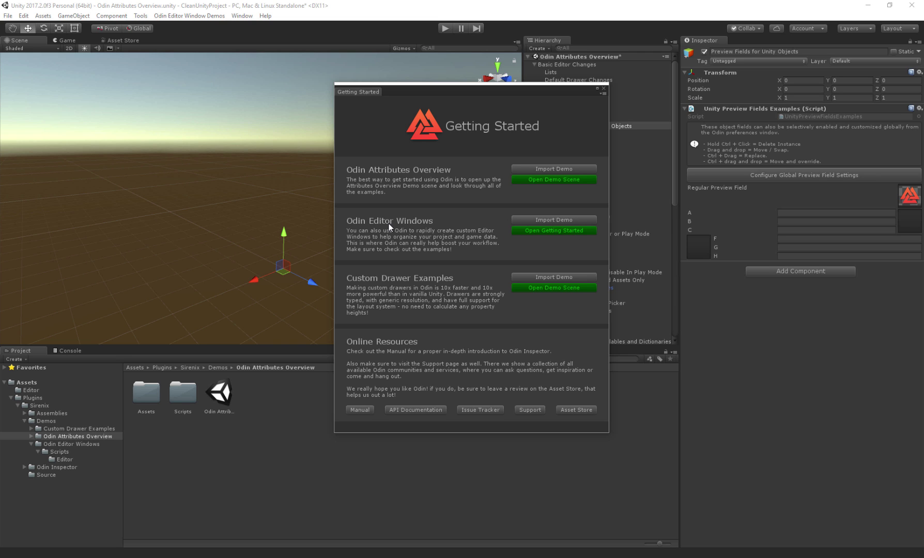
{"action": "left_click", "coordinate": [545, 233]}
{"action": "left_click_drag", "start_coordinate": [453, 130], "coordinate": [427, 119]}
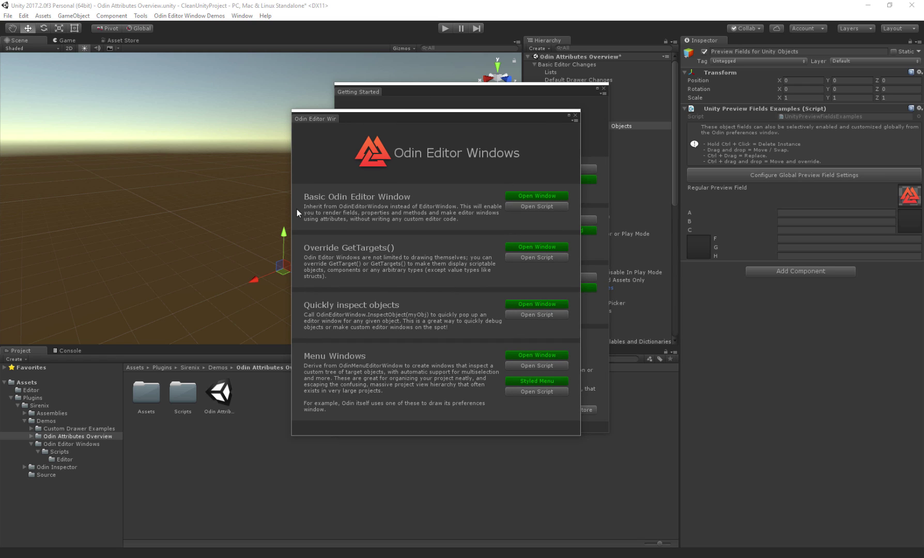
- Open the Basic Odin Editor Window demo, try Some Field's Pan, Zoom, FPS and None options, and close the window
{"action": "left_click", "coordinate": [533, 196]}
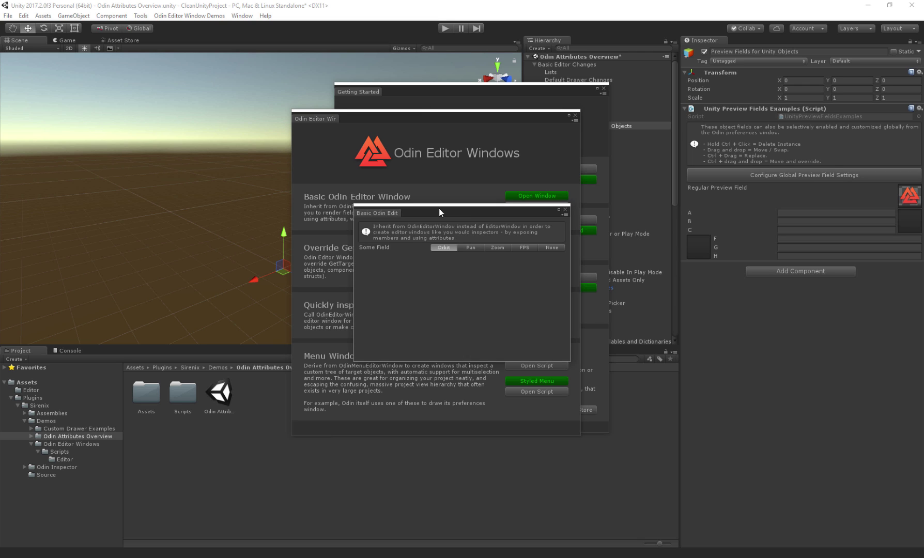
{"action": "left_click_drag", "start_coordinate": [438, 212], "coordinate": [583, 209]}
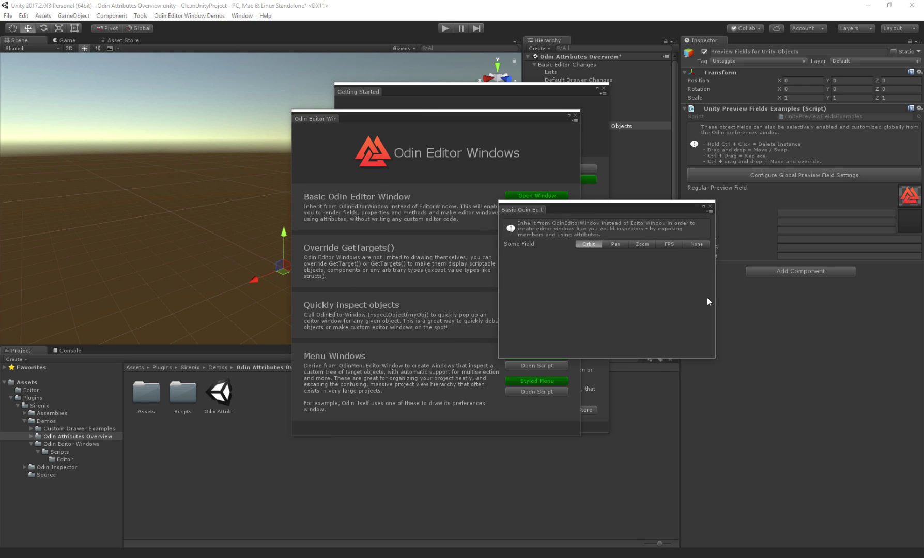
{"action": "left_click", "coordinate": [616, 245]}
{"action": "left_click", "coordinate": [640, 243]}
{"action": "left_click", "coordinate": [665, 242]}
{"action": "left_click", "coordinate": [692, 242]}
{"action": "left_click", "coordinate": [711, 208]}
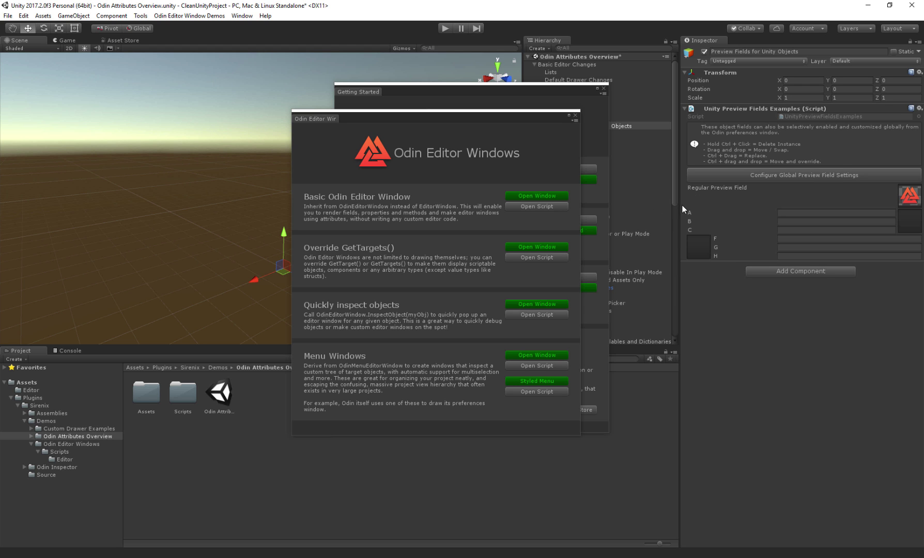
- Open the Basic Odin Editor Window script in Visual Studio, highlight the class body for review, and return to Unity
{"action": "left_click", "coordinate": [541, 208]}
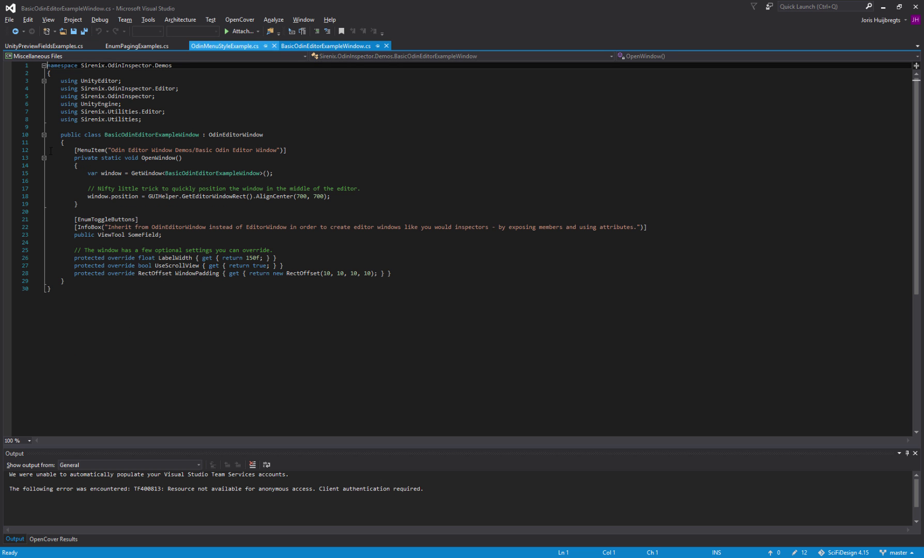
{"action": "left_click_drag", "start_coordinate": [391, 272], "coordinate": [305, 142]}
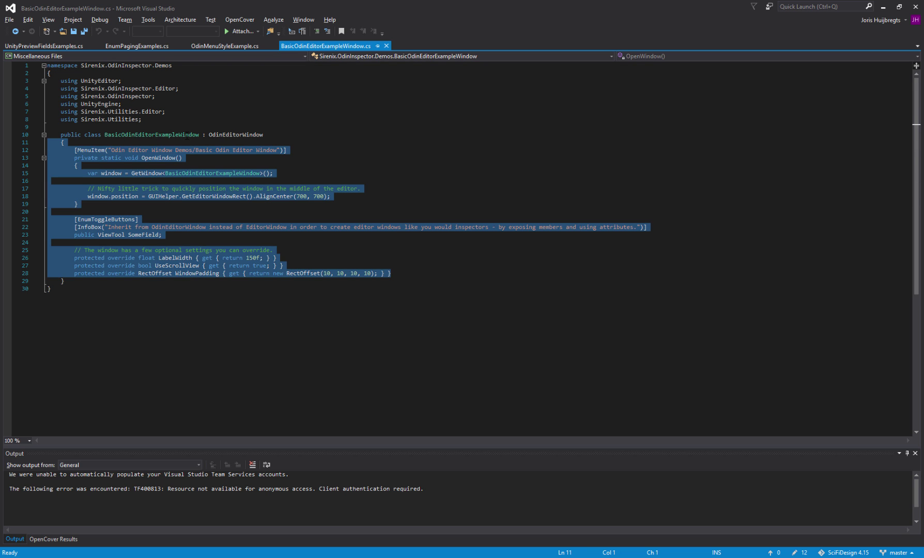
{"action": "left_click", "coordinate": [304, 126]}
{"action": "key", "text": "alt+Tab"}
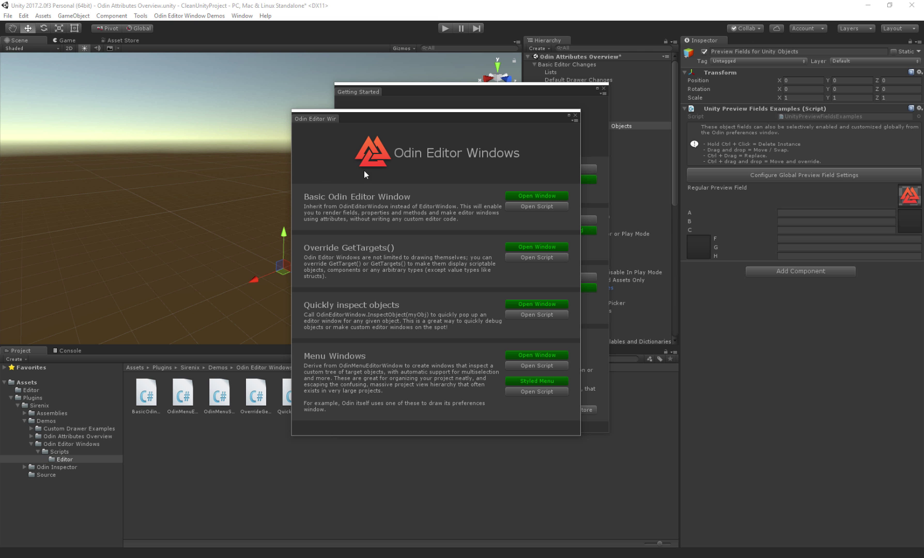
- Open the Styled Menu demo window, then expand and collapse its first Scriptable Objects tree to inspect the nested items
{"action": "left_click", "coordinate": [535, 380]}
{"action": "left_click_drag", "start_coordinate": [418, 145], "coordinate": [545, 148]}
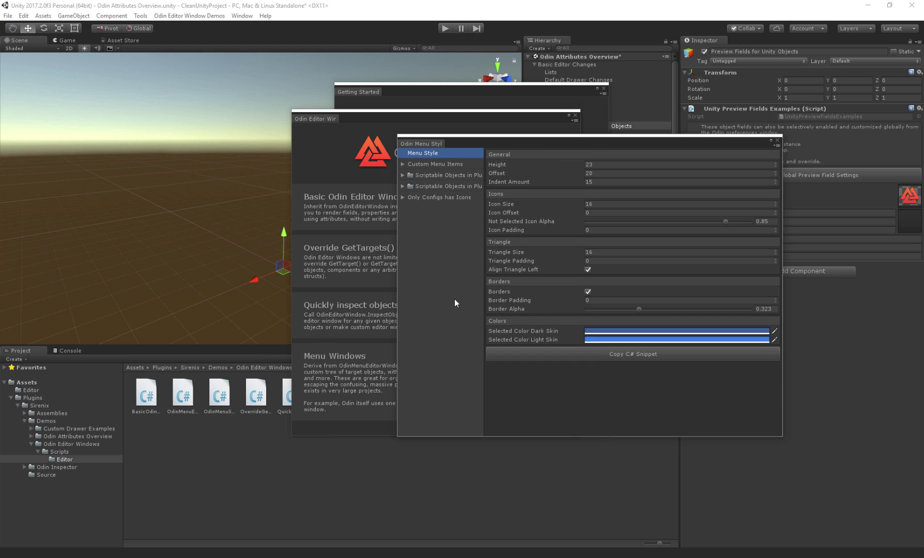
{"action": "left_click", "coordinate": [402, 174]}
{"action": "left_click", "coordinate": [409, 185]}
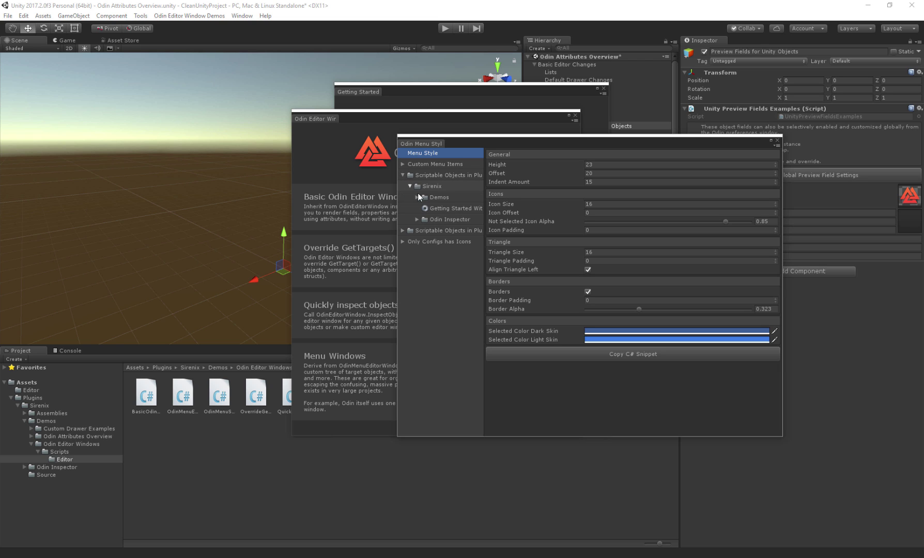
{"action": "left_click", "coordinate": [403, 175]}
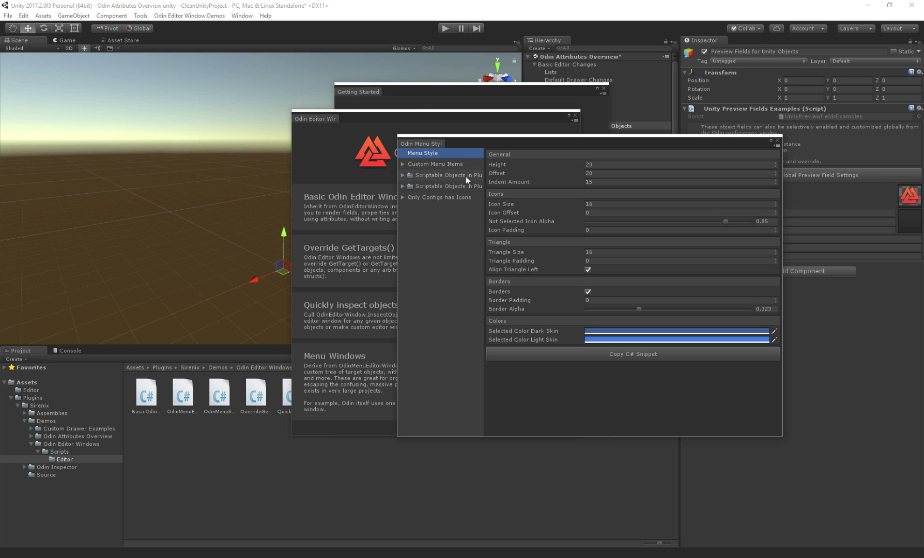
- Set the menu style's Height to 28, its Offset to 20.23, and its Selected Color Dark Skin to bright red
{"action": "mouse_move", "coordinate": [502, 165]}
{"action": "left_mouse_down"}
{"action": "mouse_move", "coordinate": [524, 163]}
{"action": "mouse_move", "coordinate": [504, 175]}
{"action": "left_mouse_up"}
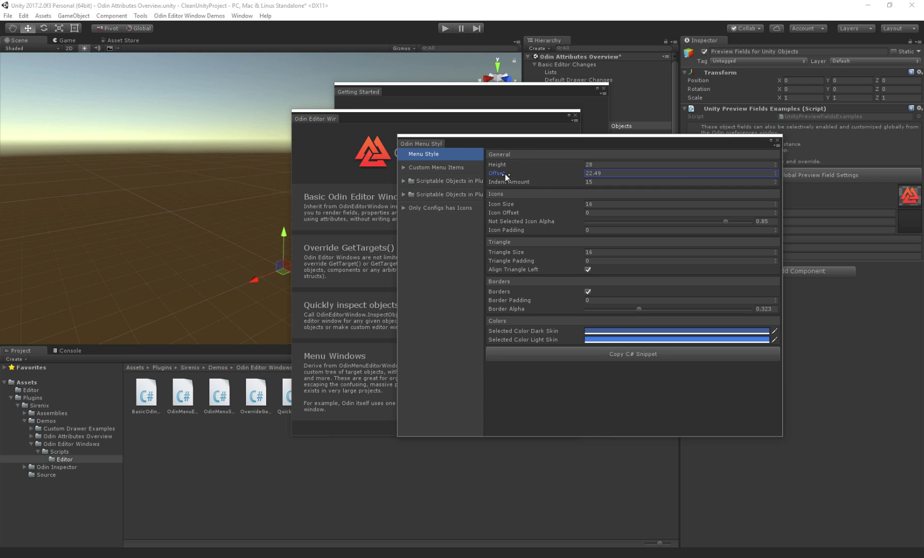
{"action": "left_click", "coordinate": [619, 331]}
{"action": "left_click", "coordinate": [585, 284]}
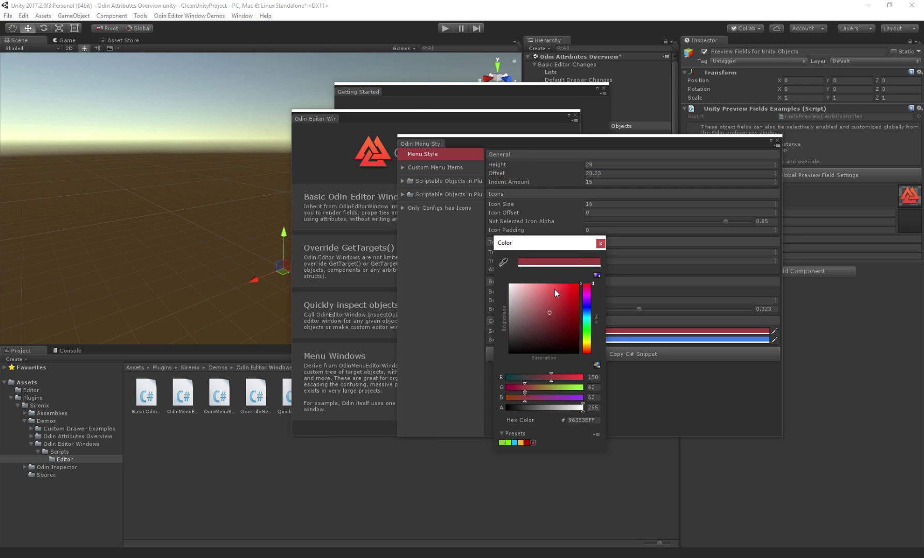
{"action": "left_click_drag", "start_coordinate": [555, 289], "coordinate": [581, 288]}
{"action": "left_click", "coordinate": [600, 244]}
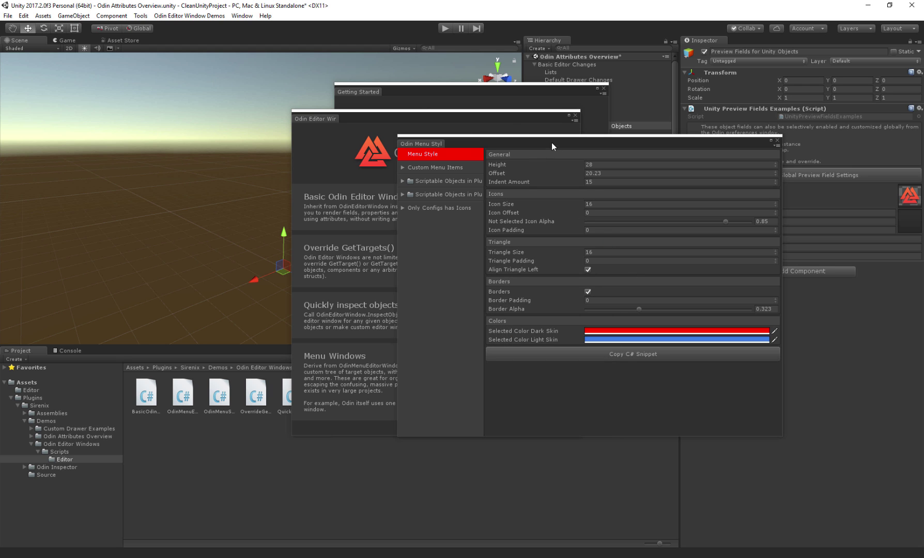
- Open the Styled Menu script in Visual Studio and review the custom menu style and menu tree code
{"action": "left_click_drag", "start_coordinate": [473, 122], "coordinate": [422, 124]}
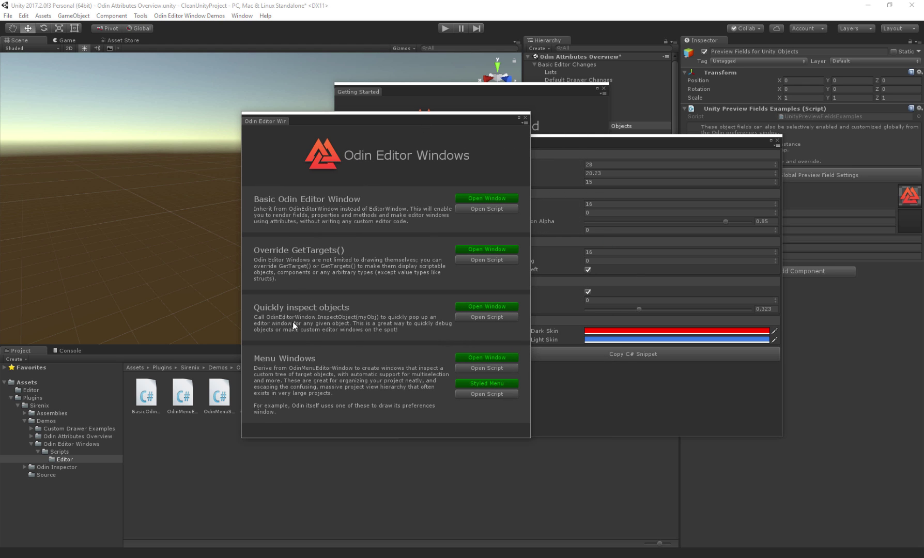
{"action": "left_click", "coordinate": [482, 394]}
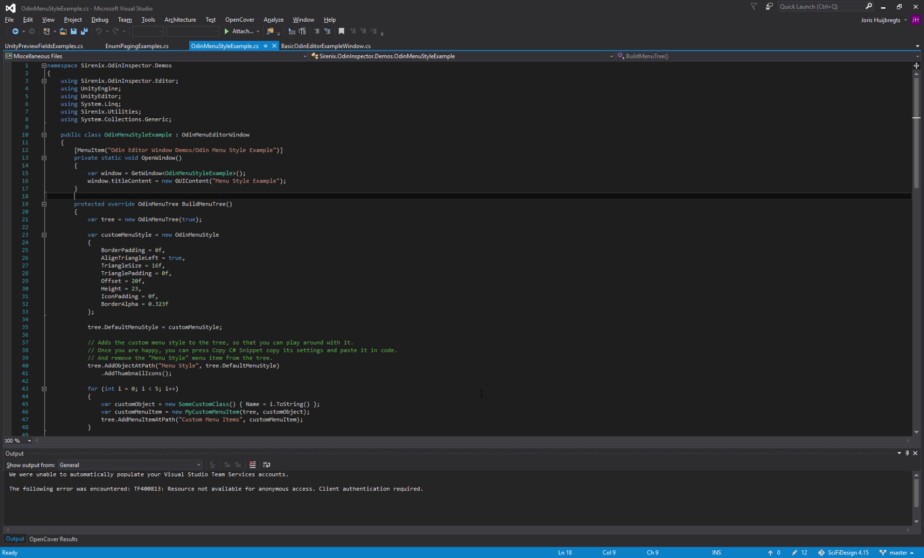
{"action": "scroll", "coordinate": [390, 166], "scroll_direction": "down", "scroll_amount": 4}
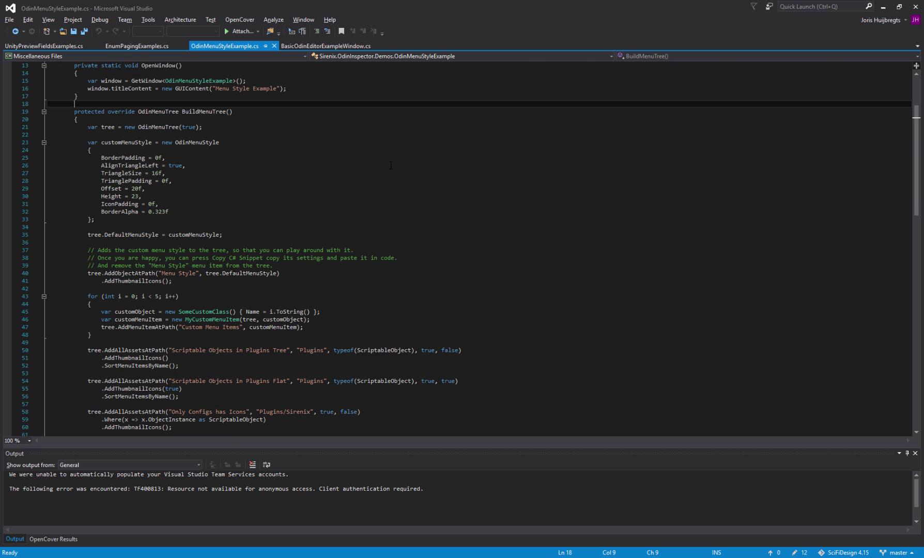
{"action": "key", "text": "alt+Tab"}
- Open the Odin Inspector Logo's import settings from the Textures list in the Some Texture window
{"action": "left_click", "coordinate": [668, 394]}
{"action": "left_click_drag", "start_coordinate": [552, 144], "coordinate": [540, 147]}
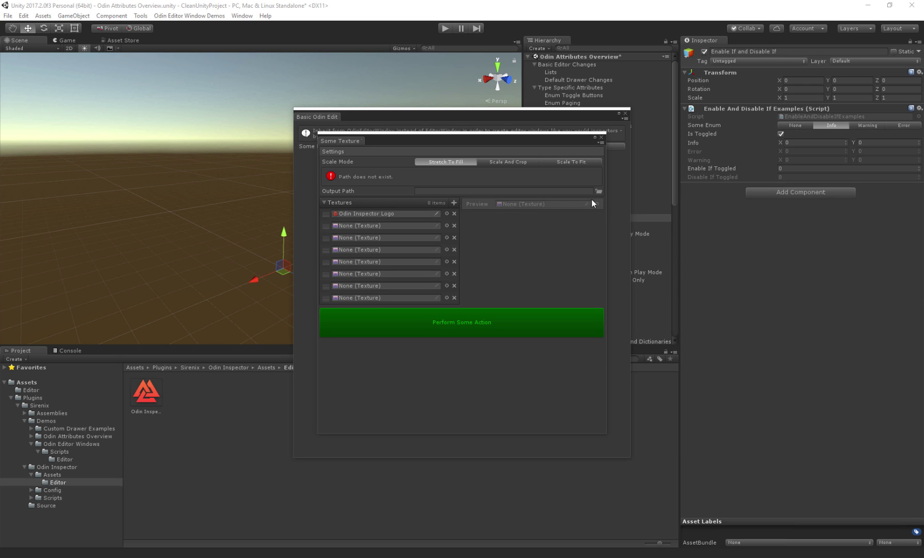
{"action": "left_click", "coordinate": [437, 213]}
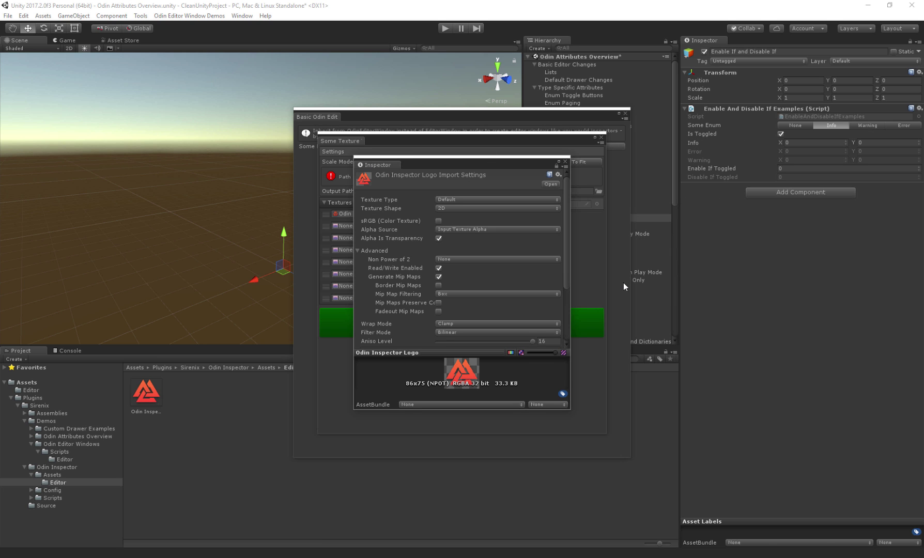
- Close the import settings window of the Odin Inspector Logo texture
{"action": "left_click", "coordinate": [564, 162]}
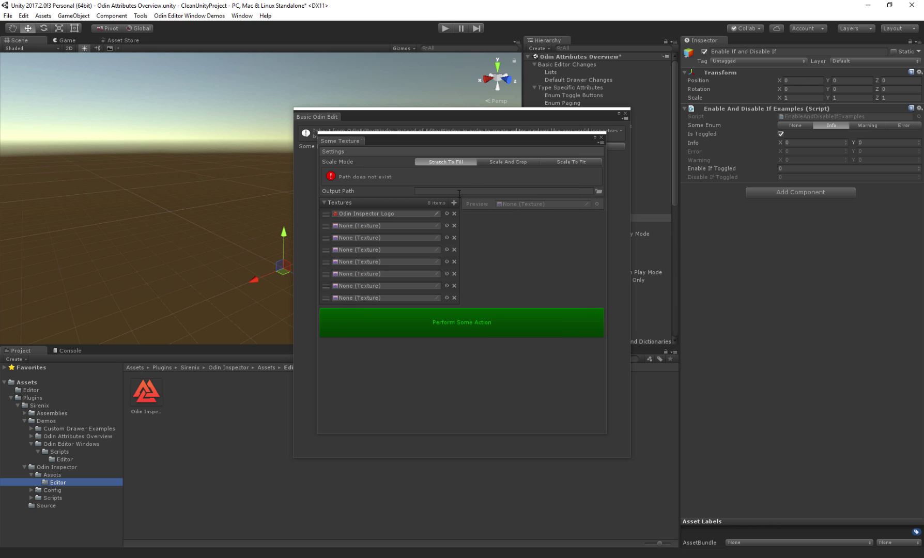
{"action": "left_click", "coordinate": [438, 212]}
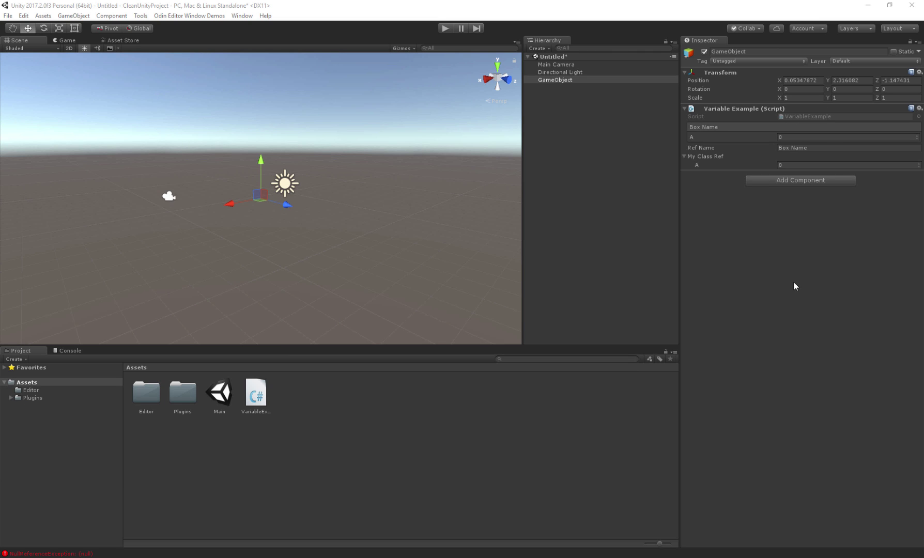
- Switch to Visual Studio and examine the refName reference in the BoxGroup attribute of VariableExample.cs
{"action": "key", "text": "alt+Tab"}
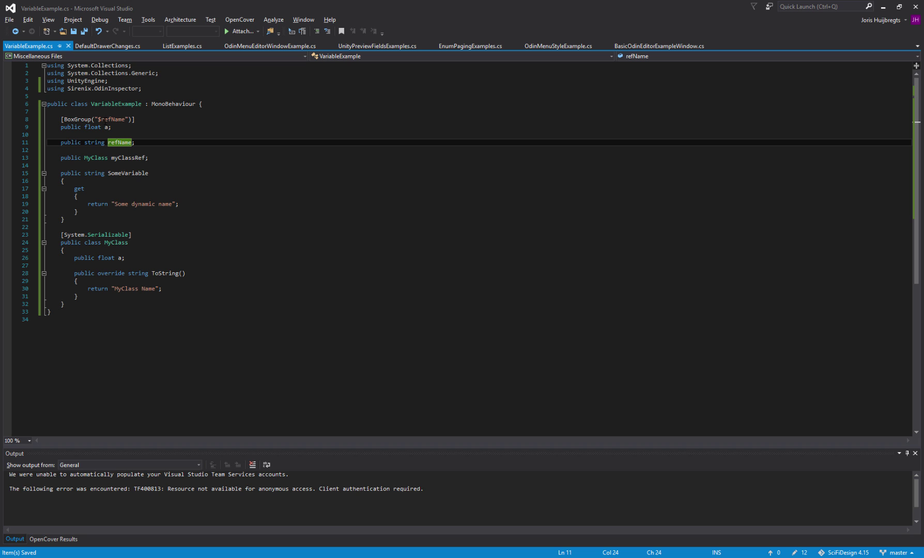
{"action": "left_click_drag", "start_coordinate": [98, 120], "coordinate": [125, 119]}
{"action": "left_click", "coordinate": [163, 125]}
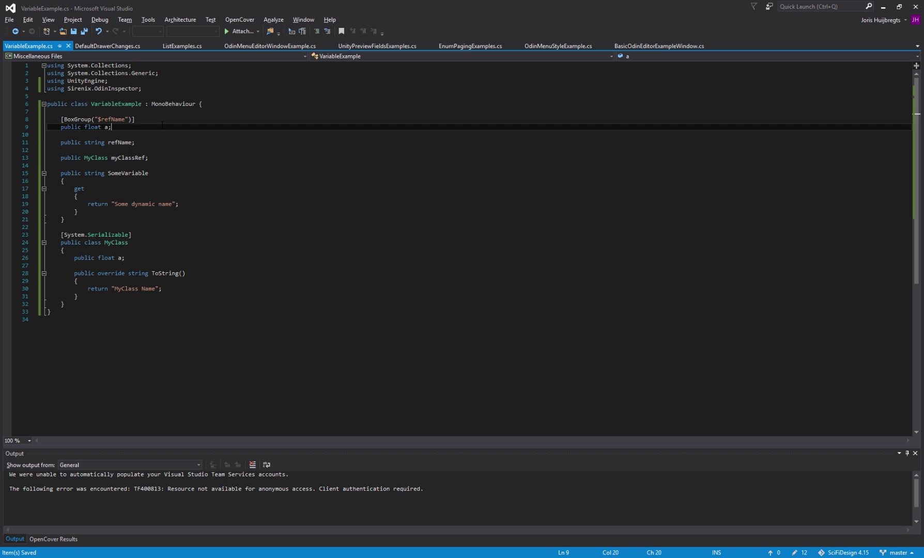
- Change the BoxGroup attribute's name above the float a field to "$myClassRef" and save the VariableExample script
{"action": "double_click", "coordinate": [119, 120]}
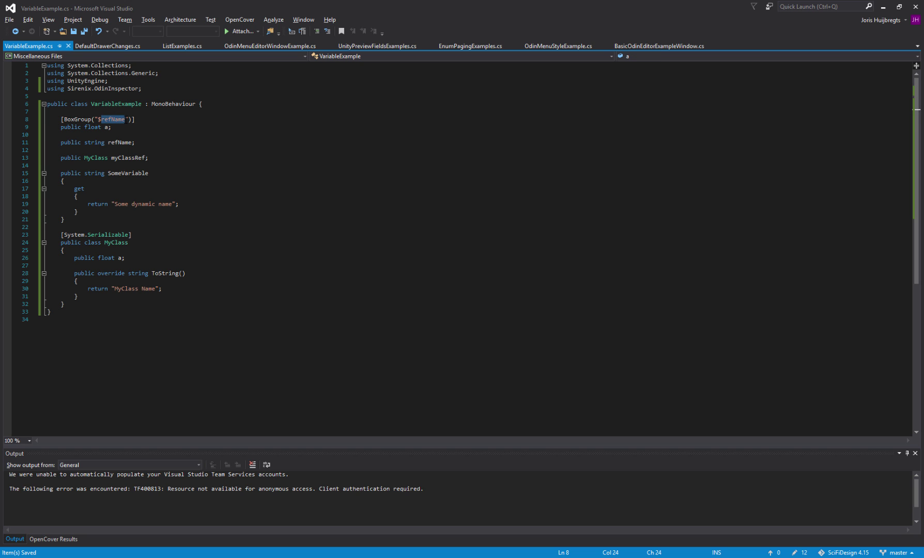
{"action": "left_click_drag", "start_coordinate": [68, 143], "coordinate": [125, 119]}
{"action": "key", "text": "shift+Right"}
{"action": "type", "text": "\""}
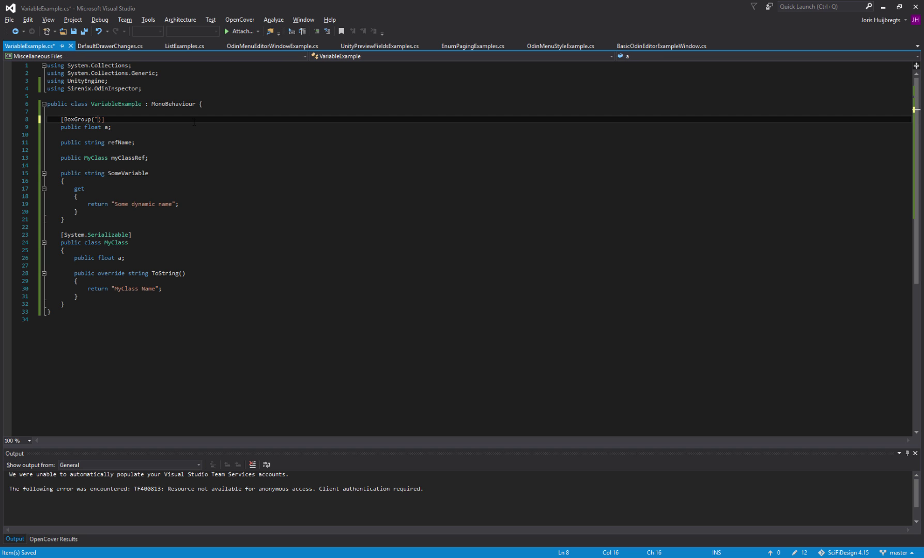
{"action": "type", "text": "$myClassRef\""}
{"action": "key", "text": "Down"}
{"action": "key", "text": "ctrl+s"}
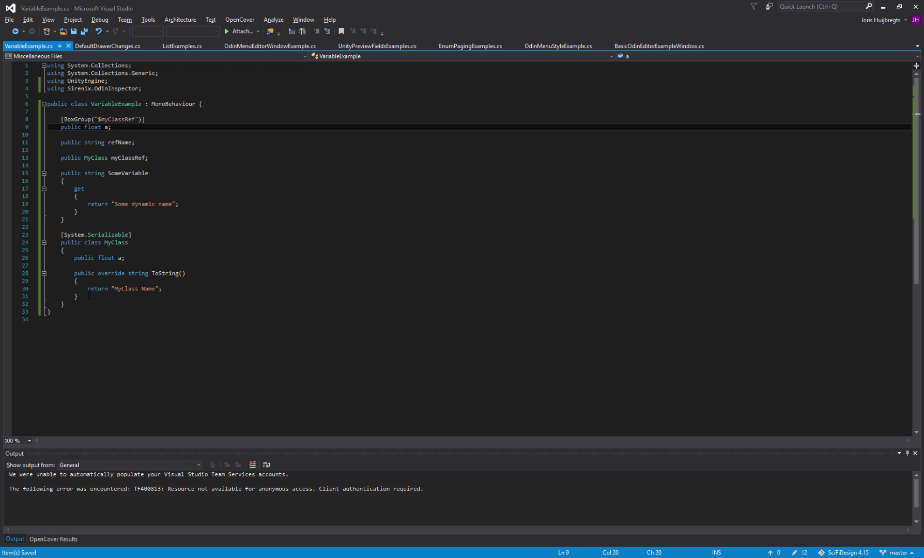
- Highlight the ToString override inside MyClass to review the name it returns
{"action": "left_click_drag", "start_coordinate": [88, 296], "coordinate": [25, 277]}
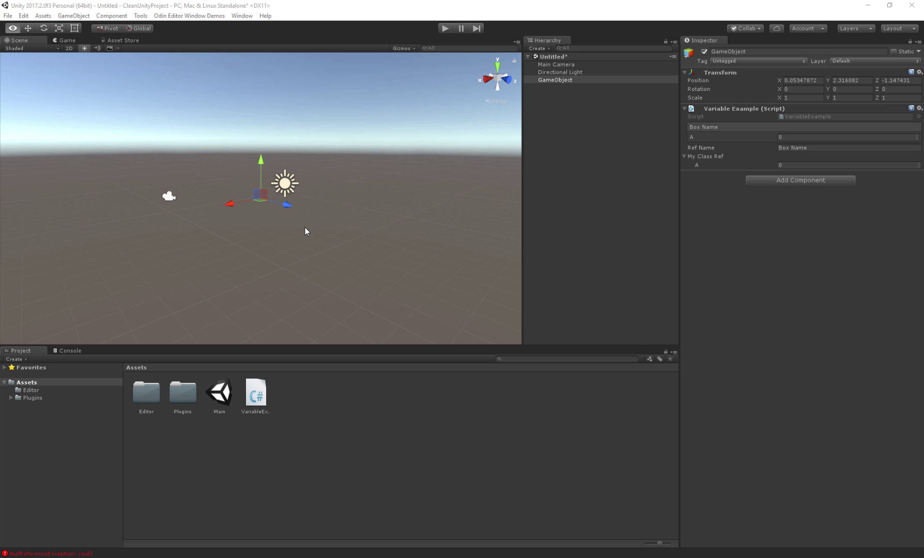